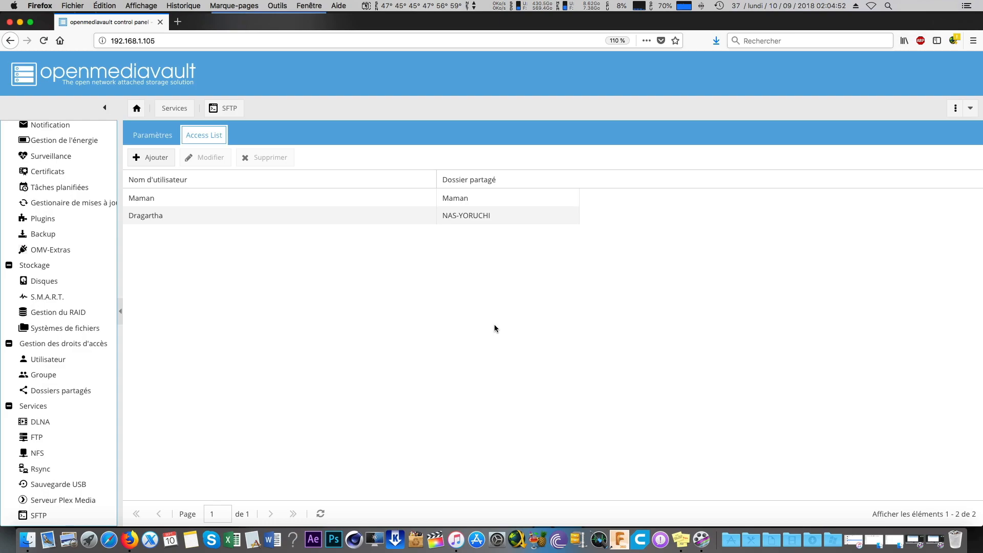
- Switch to FileZilla and dismiss the available-update window without installing the new version
click(731, 540)
click(936, 428)
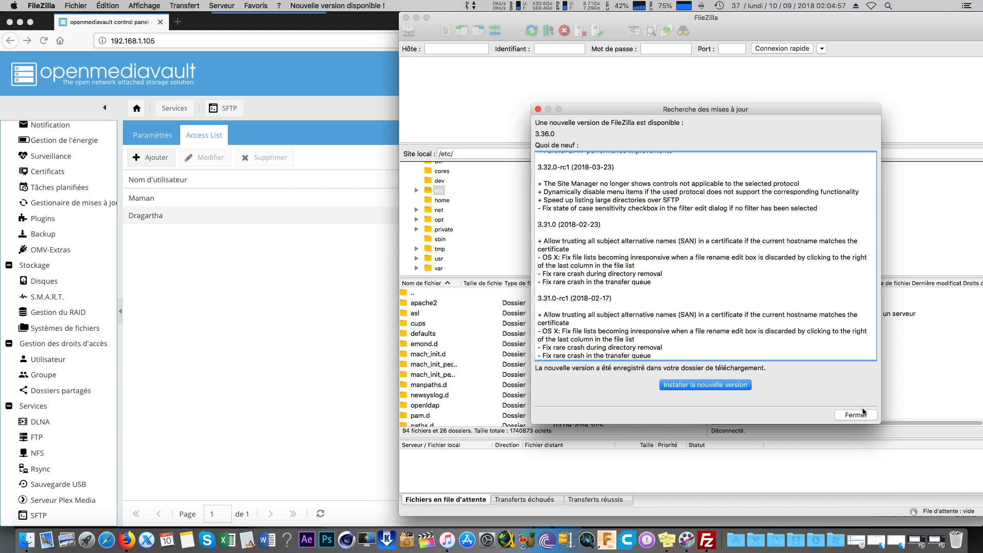
click(863, 412)
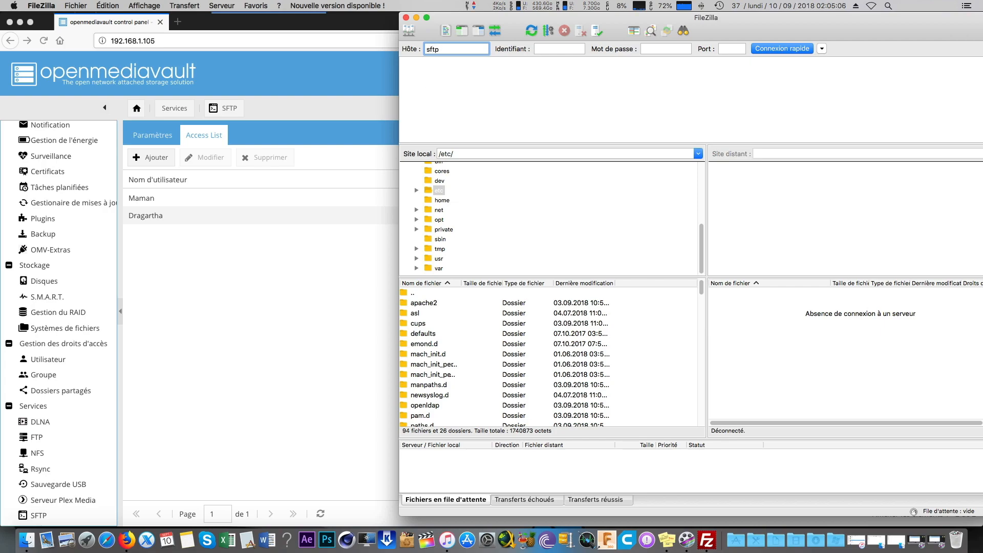
- Enter the host sftp://192.168.1.105, the username Maman and the account password for a quick connection
text(sftp://192.168.1.105)
click(572, 47)
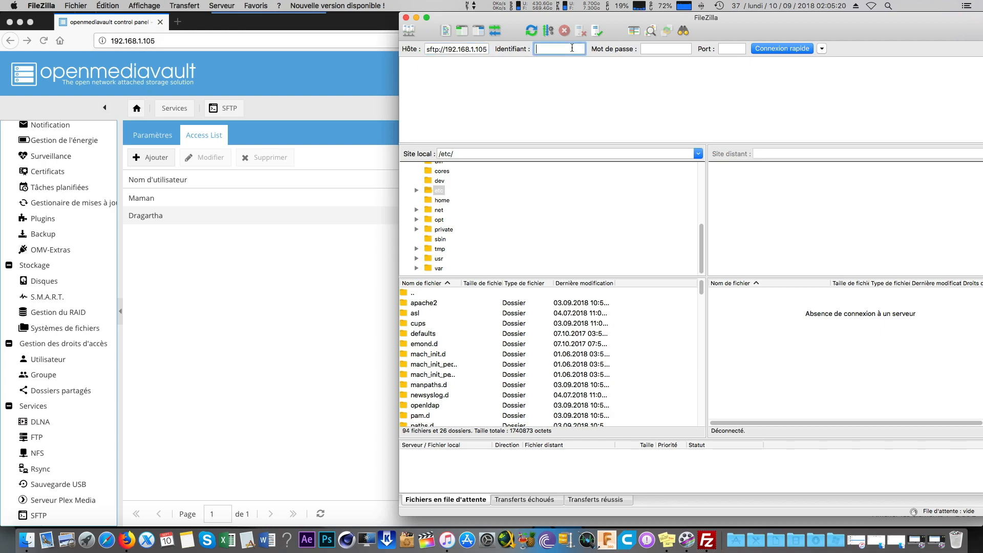
text(Maman)
click(650, 47)
text(••)
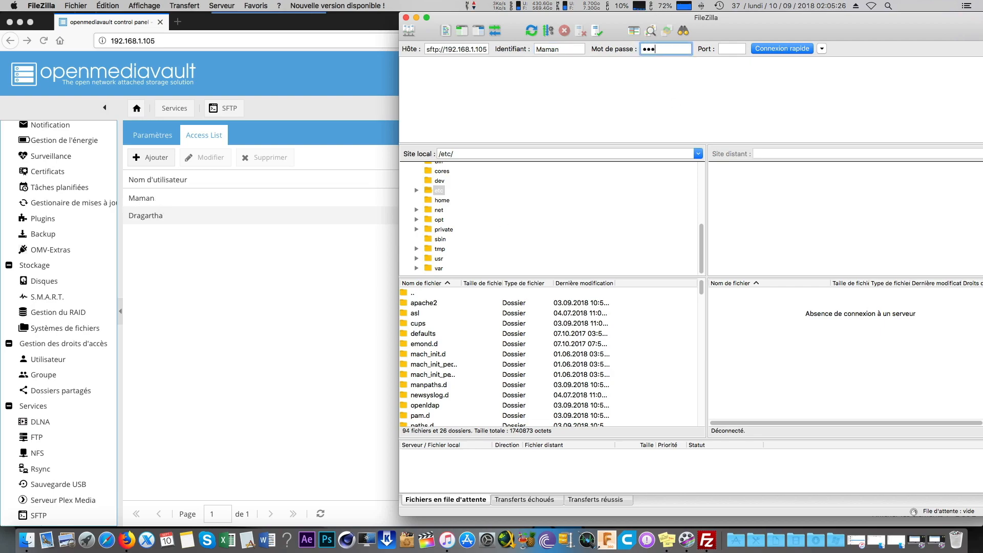
text(•••)
- Try to connect to the server without specifying a port, approving the unknown host key for this session only
click(771, 49)
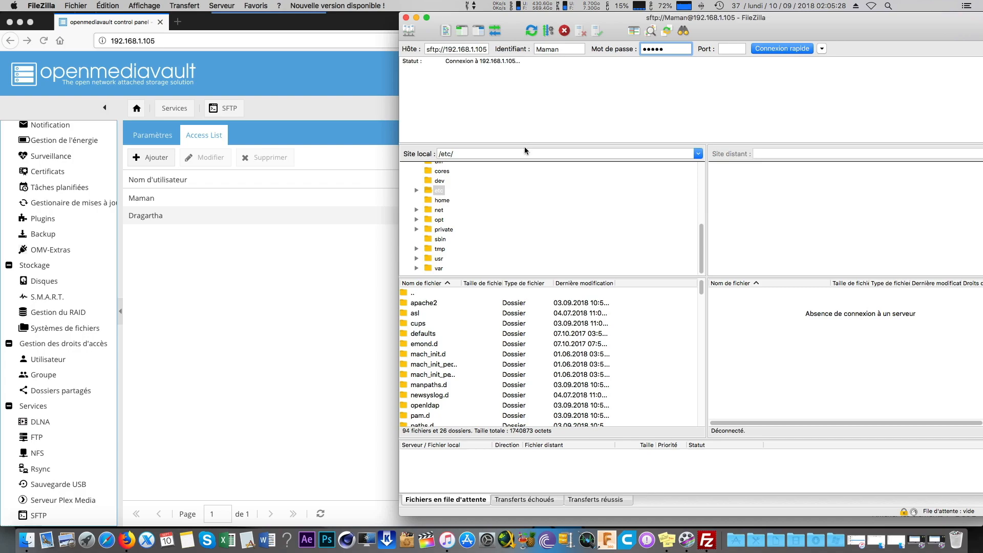
drag(670, 200, 567, 148)
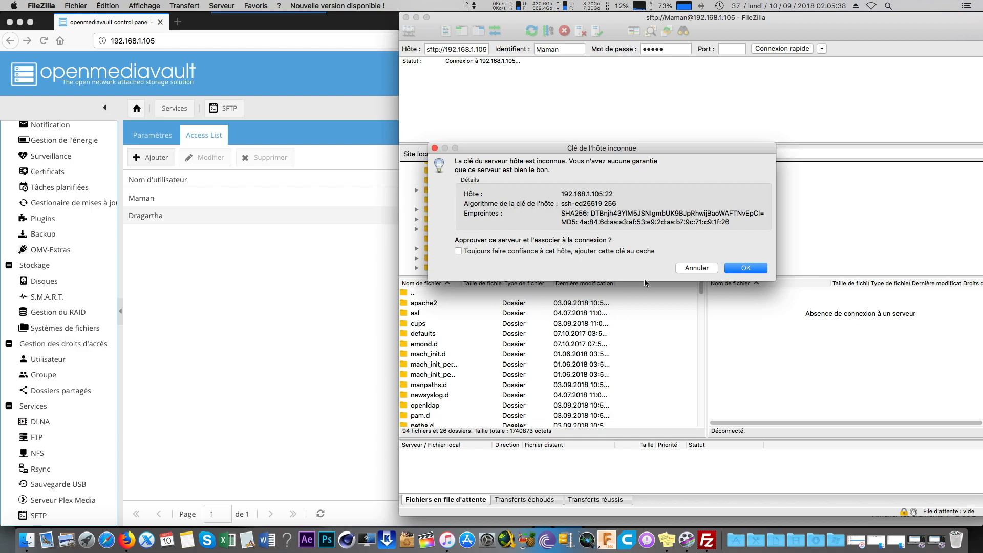
click(746, 268)
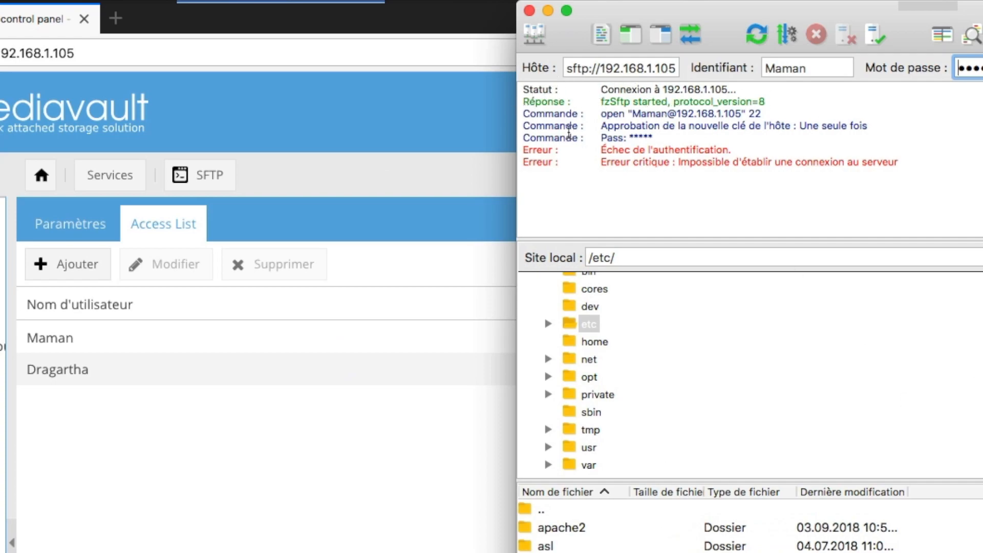
- Examine the connection log line by line, from the open command and key approval to the authentication errors
drag(523, 114, 767, 114)
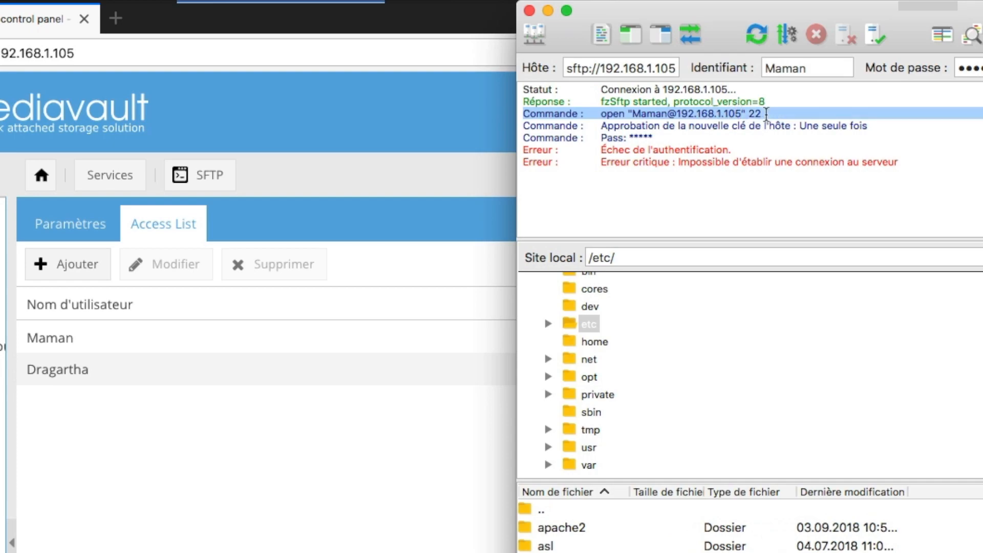
drag(600, 125, 873, 125)
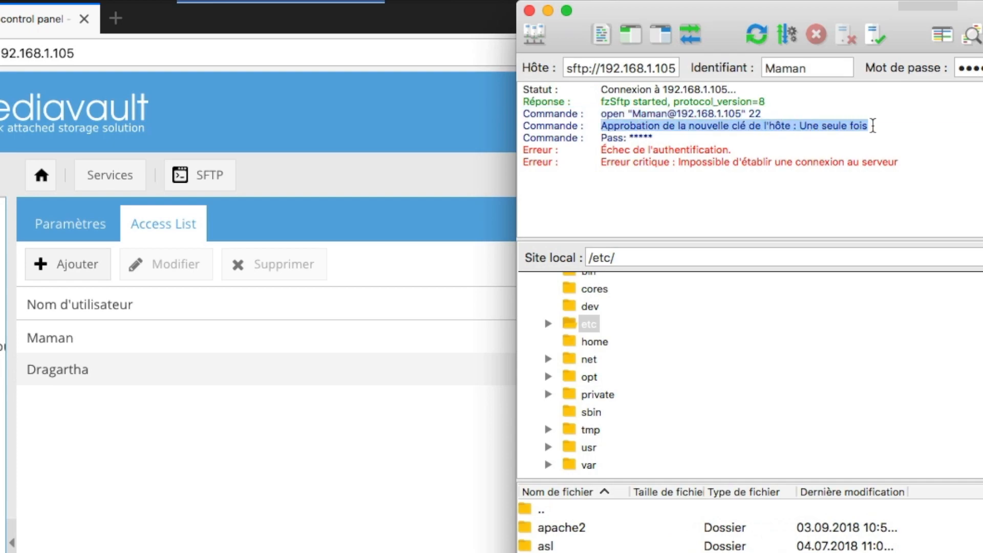
triple_click(596, 138)
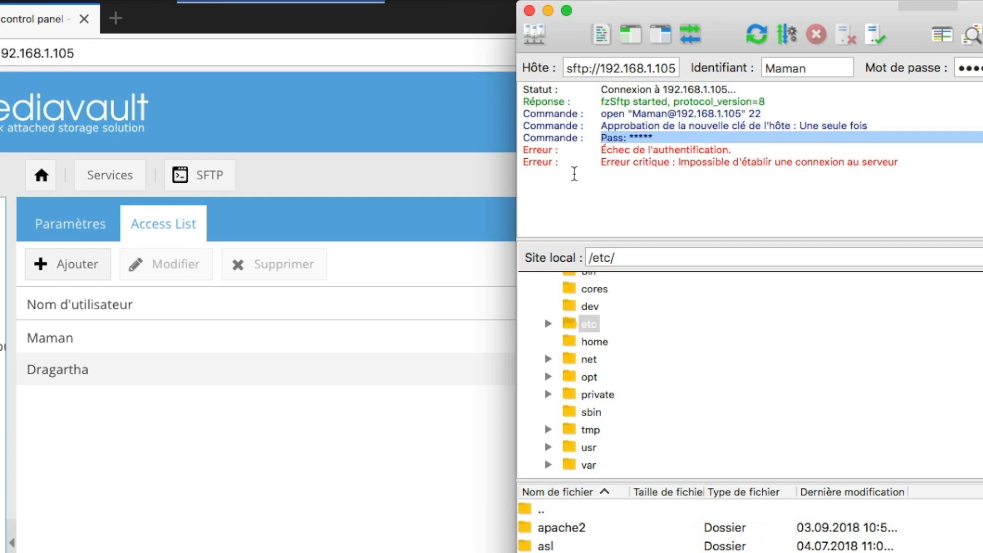
drag(520, 149, 898, 162)
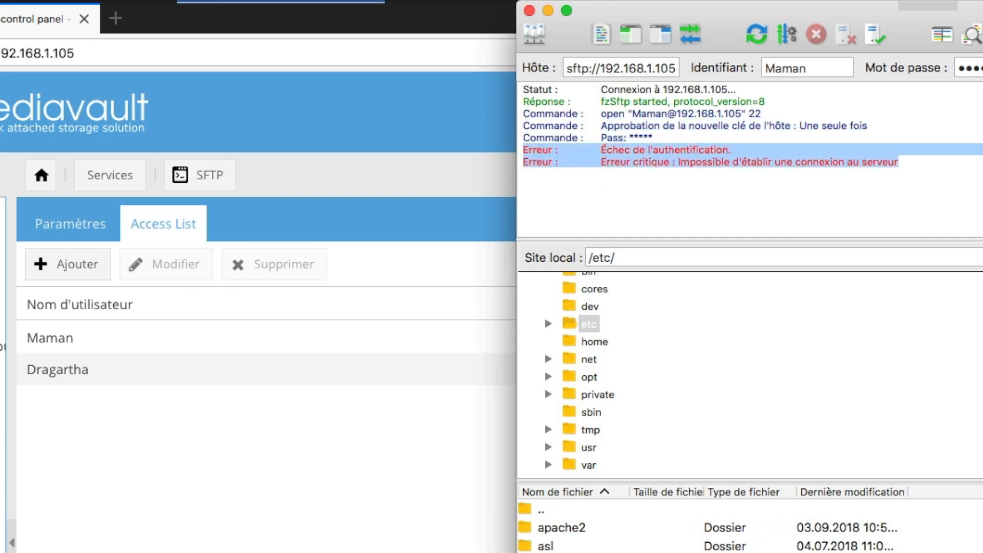
click(686, 224)
drag(527, 148, 742, 147)
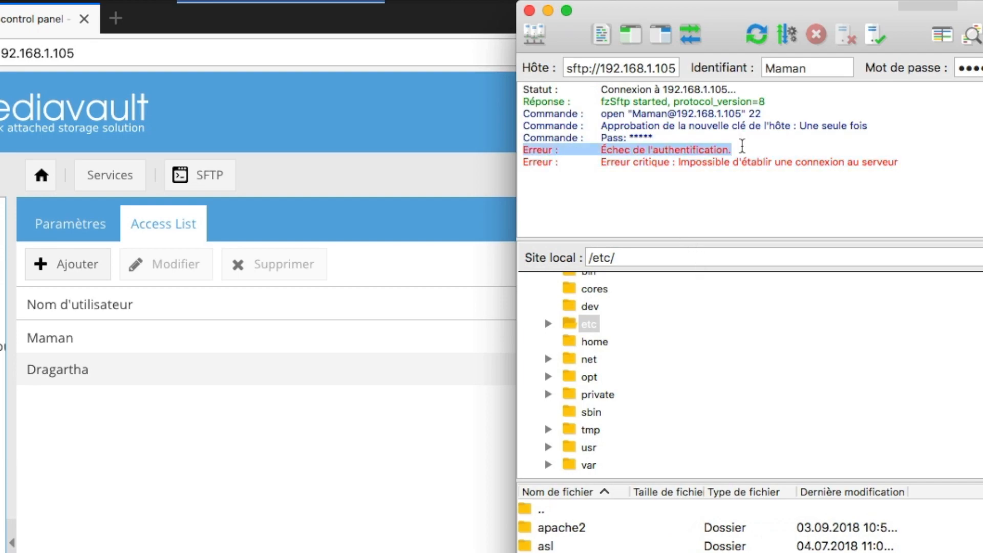
click(968, 68)
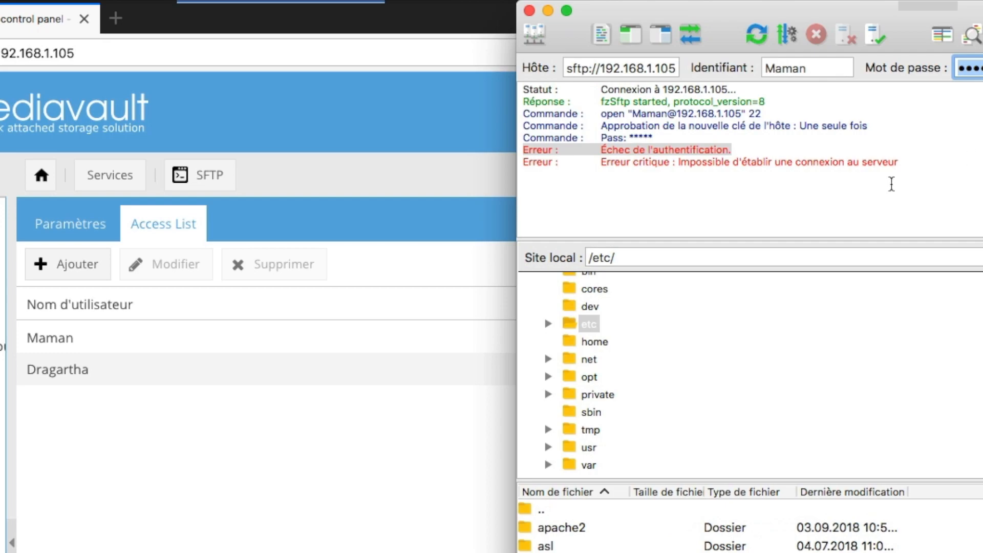
click(691, 188)
click(522, 150)
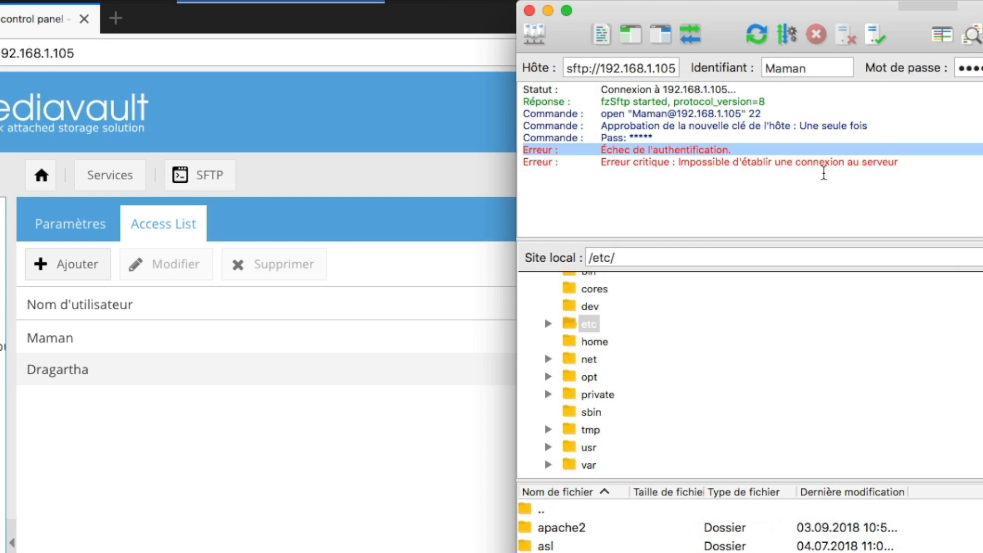
- Compare the port in the openmediavault SFTP settings with the port used by the open command in the FileZilla log
click(263, 491)
click(102, 224)
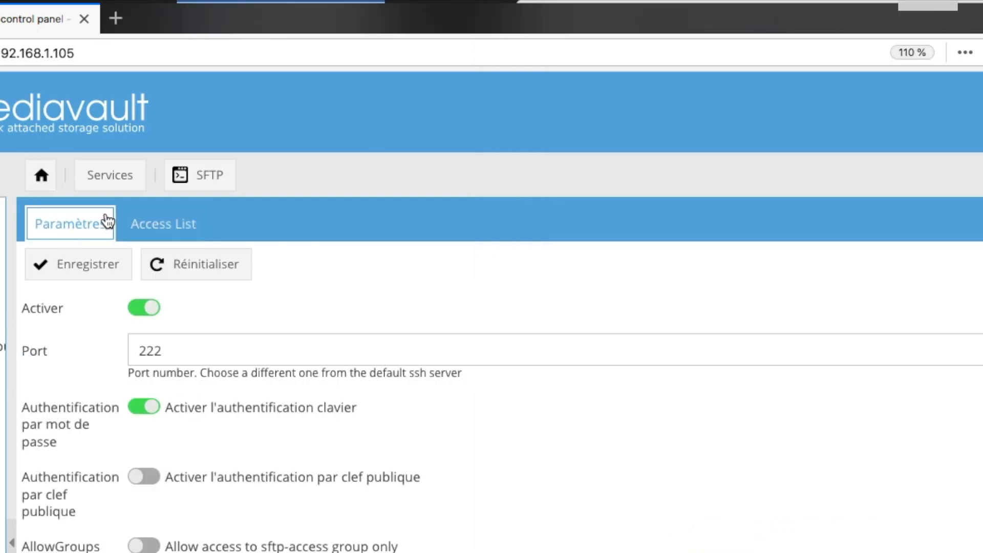
click(895, 2)
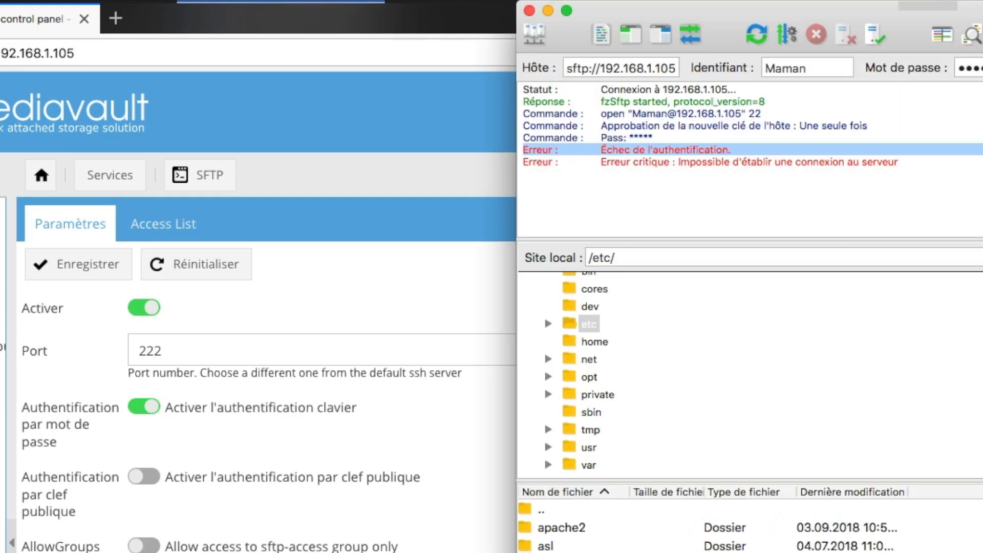
mouse_move(895, 17)
mouse_down()
mouse_move(982, 17)
mouse_move(908, 13)
mouse_up()
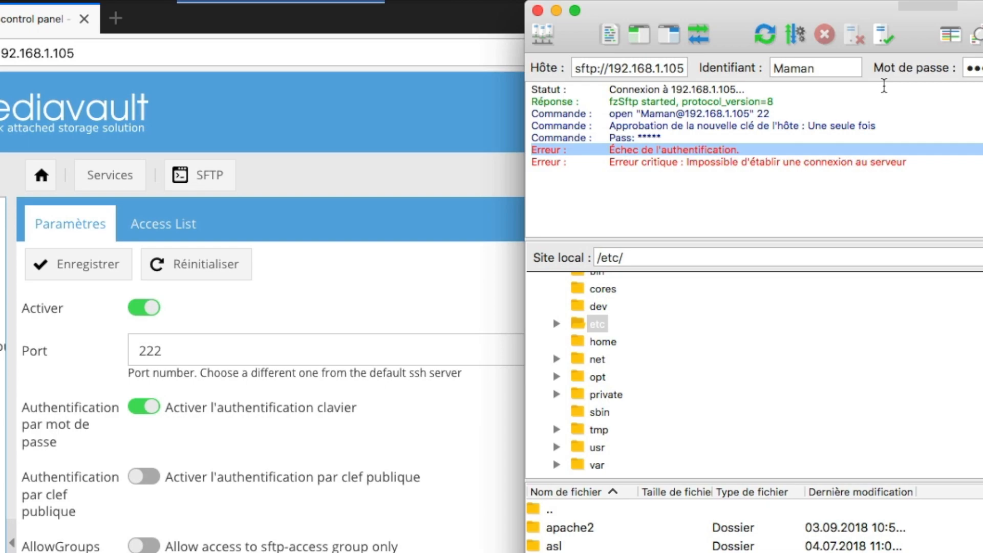
click(796, 190)
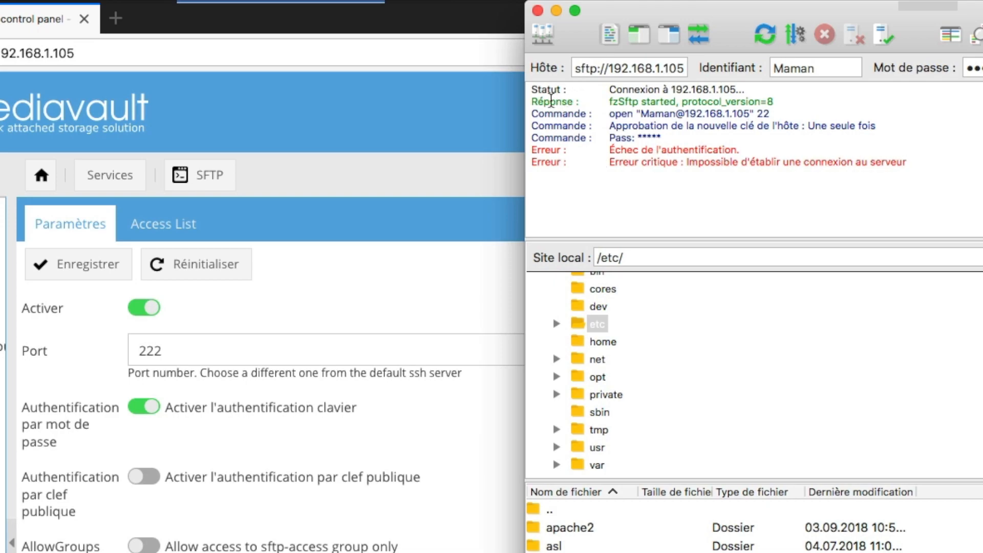
drag(531, 113, 770, 113)
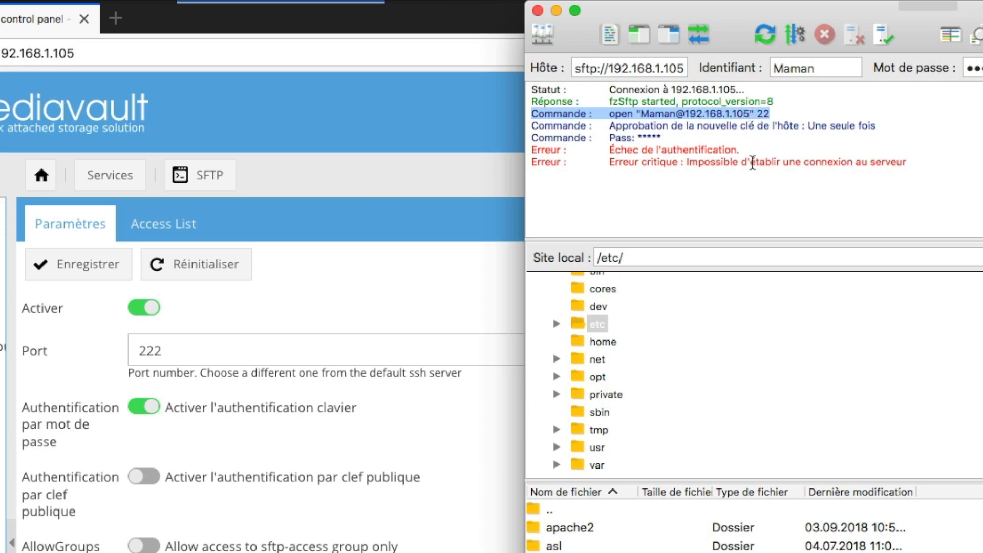
click(192, 357)
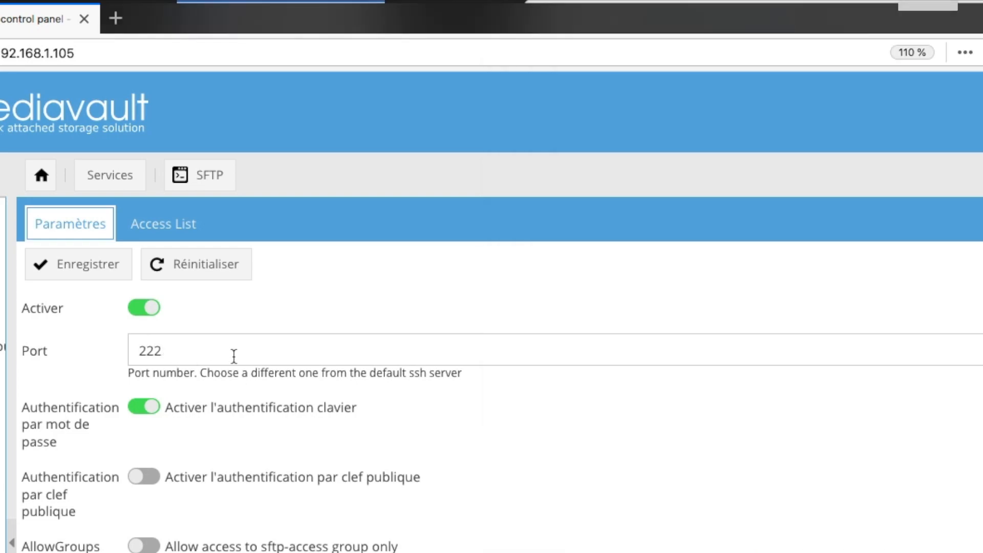
drag(233, 355, 108, 343)
- Return to FileZilla, set the port to 222, reconnect to the server and approve the unknown host key
key(super+Tab)
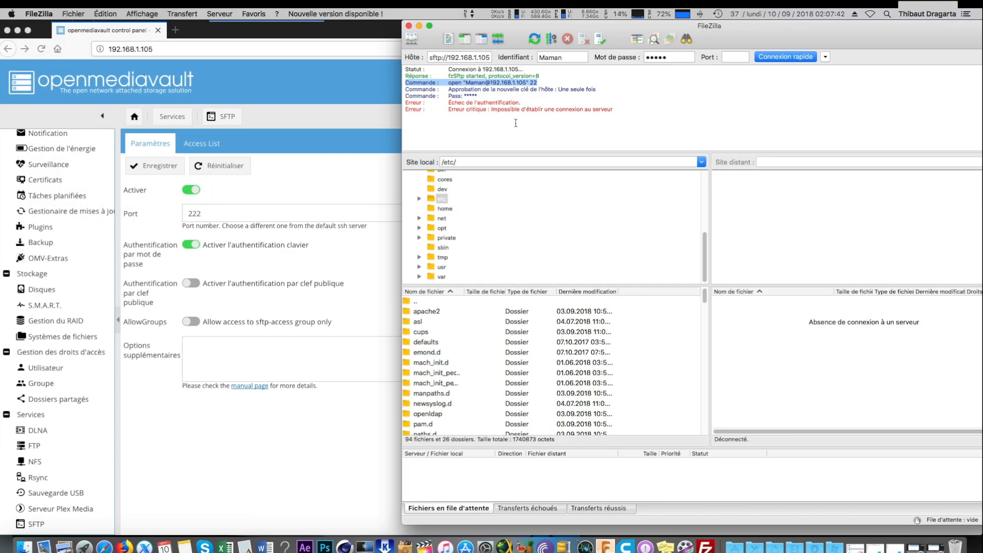
click(729, 53)
text(222)
key(Return)
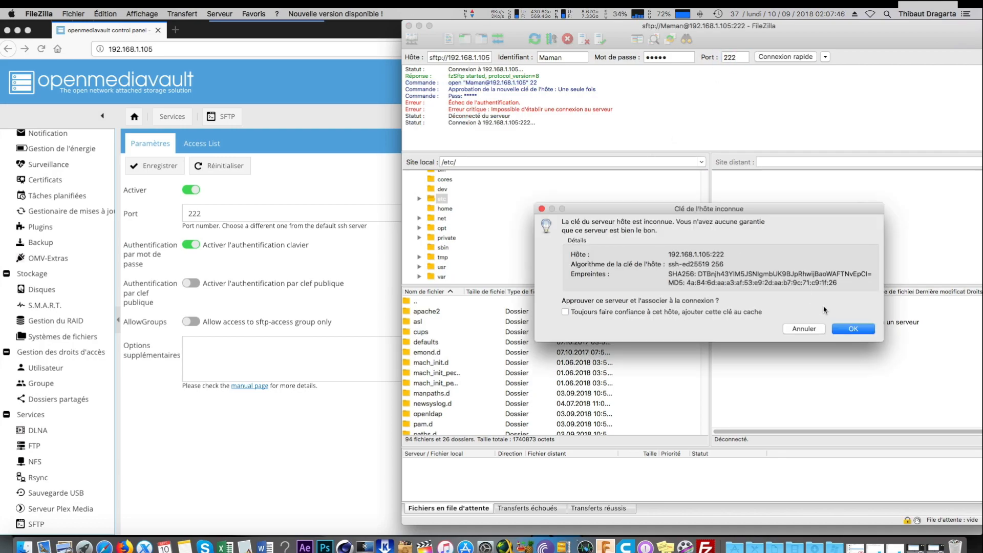
click(853, 331)
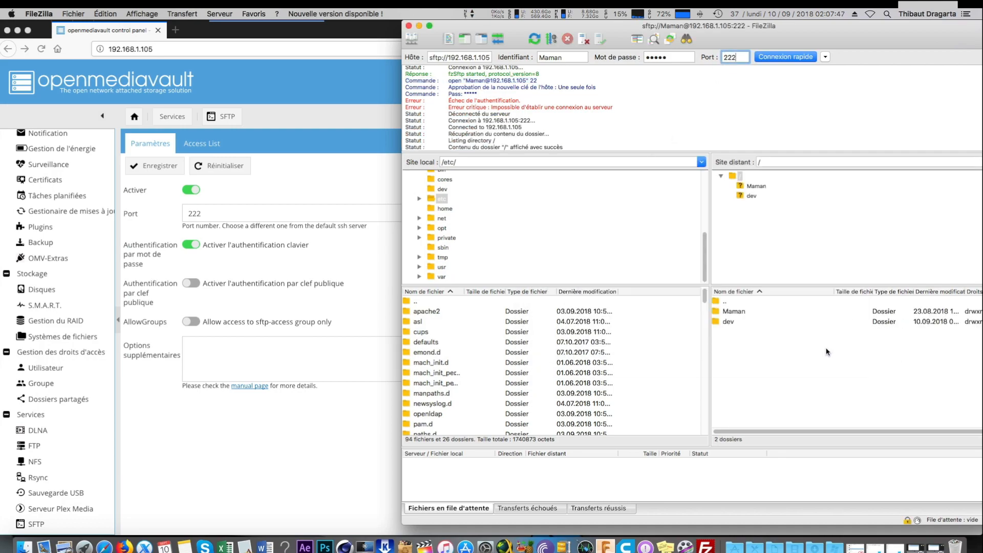
- Open the remote Maman folder, return to the remote root and collapse its folder tree
double_click(749, 310)
click(753, 177)
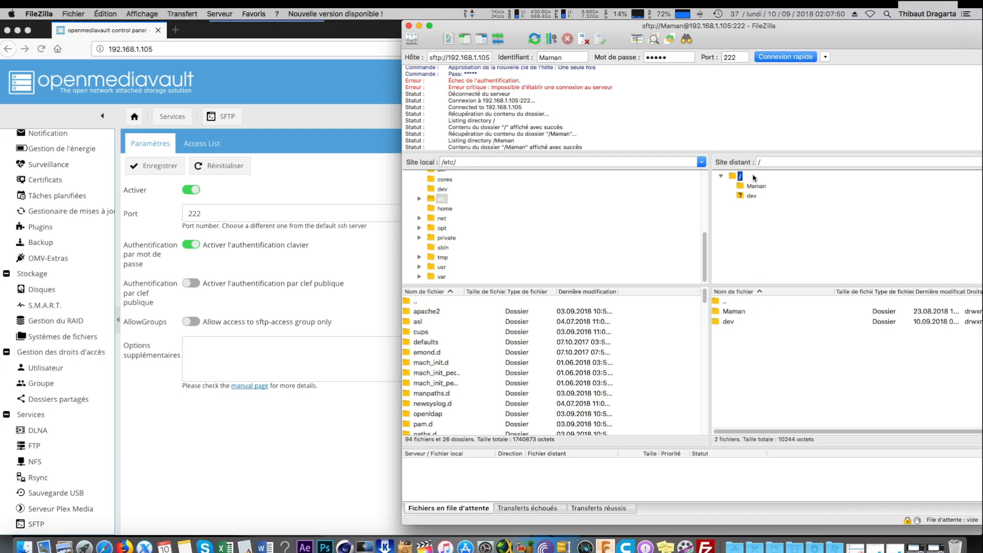
click(752, 177)
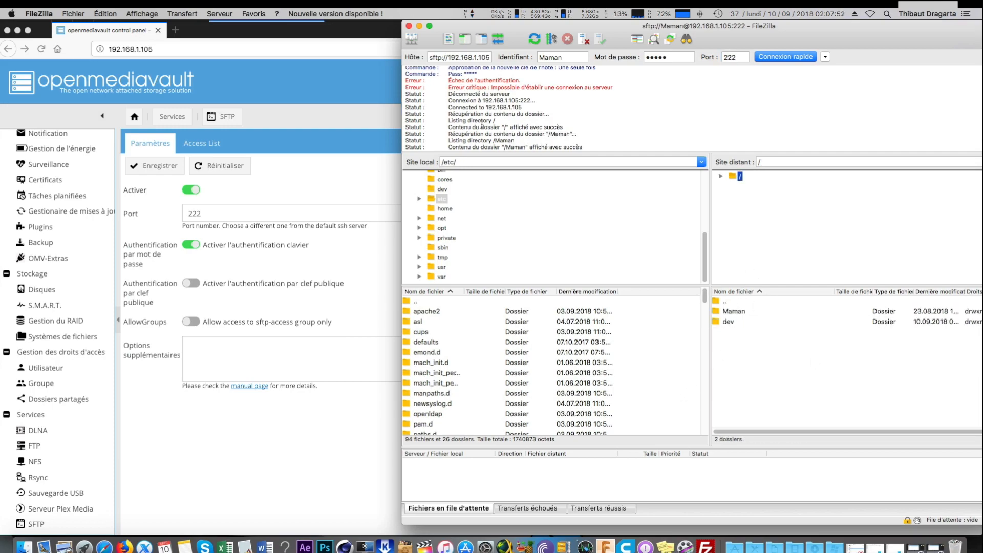
- Review the first connection attempt in the log and compare its port with the quick-connection port
scroll(703, 70, up, 2)
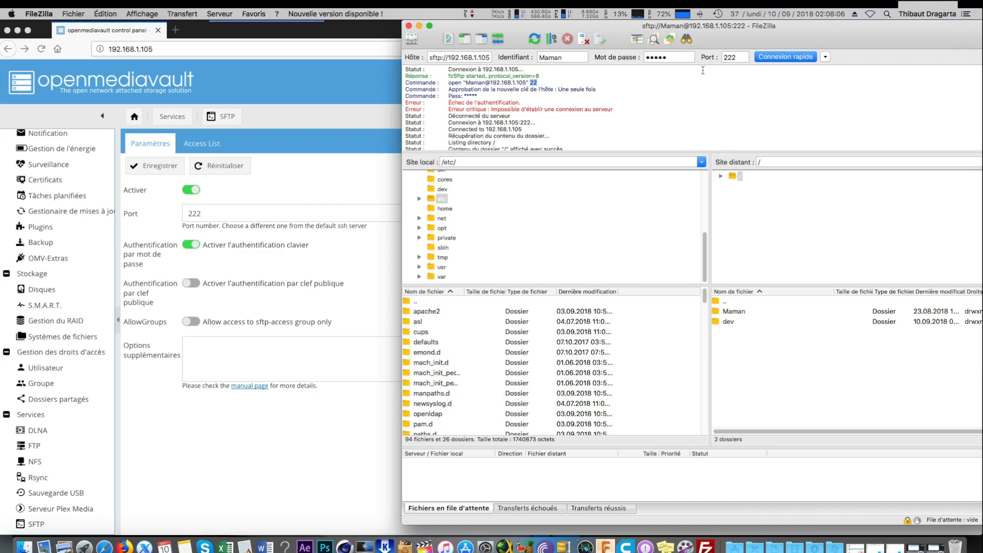
double_click(739, 59)
drag(530, 84, 542, 86)
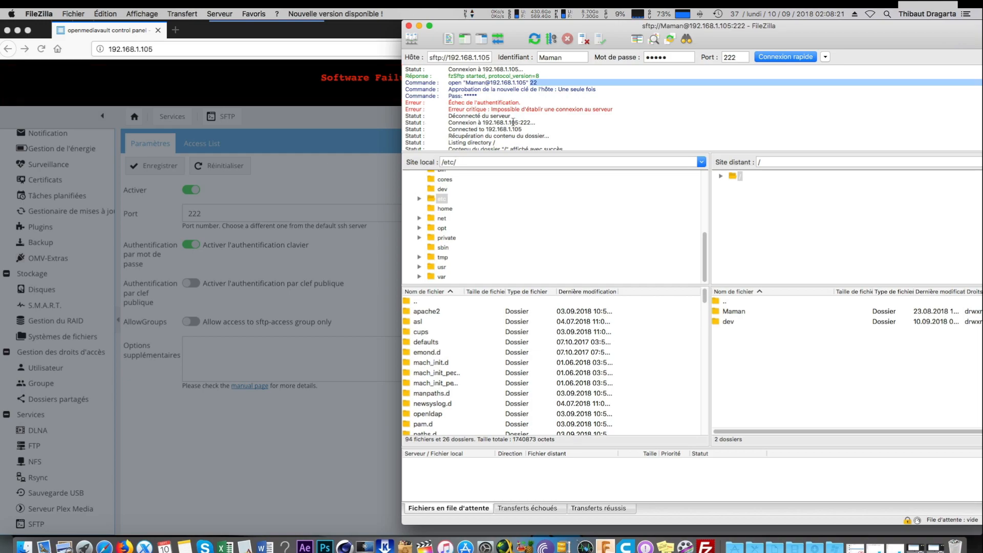
- Dismiss the expired-session message in the openmediavault browser page and switch back to FileZilla
click(343, 77)
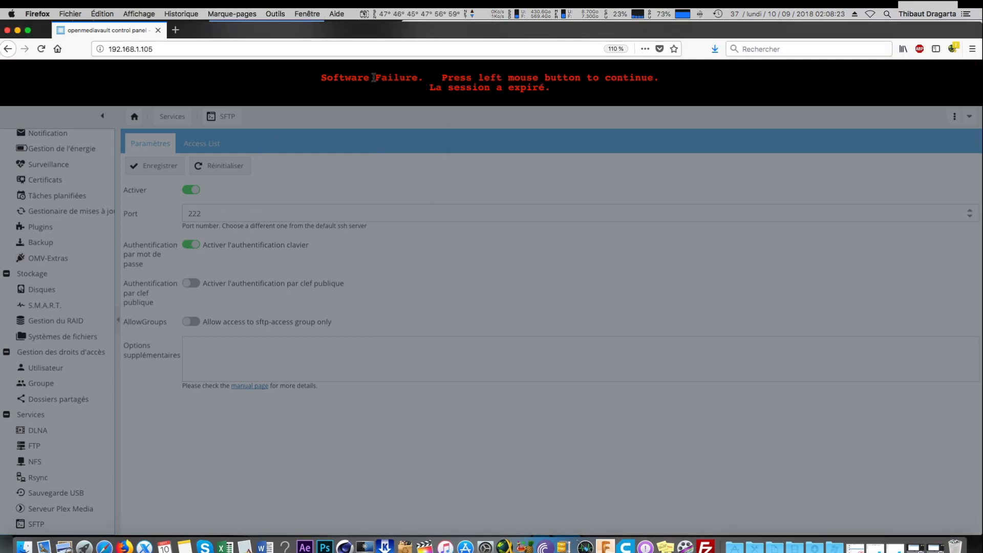
click(467, 135)
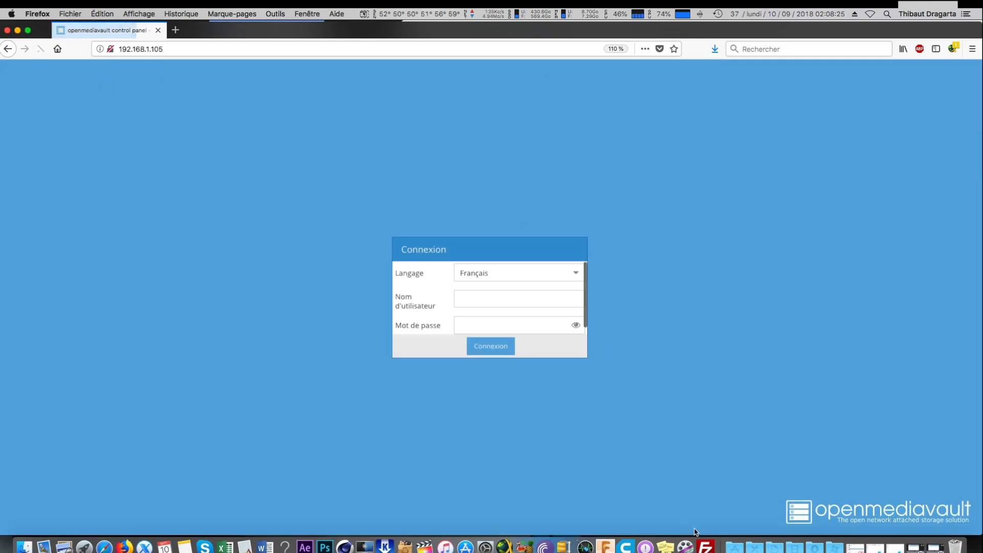
click(715, 539)
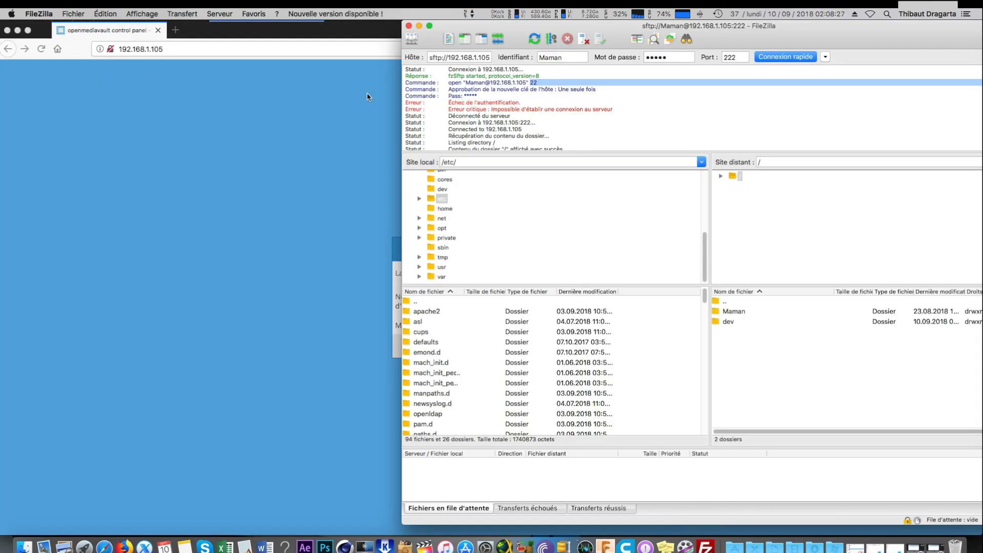